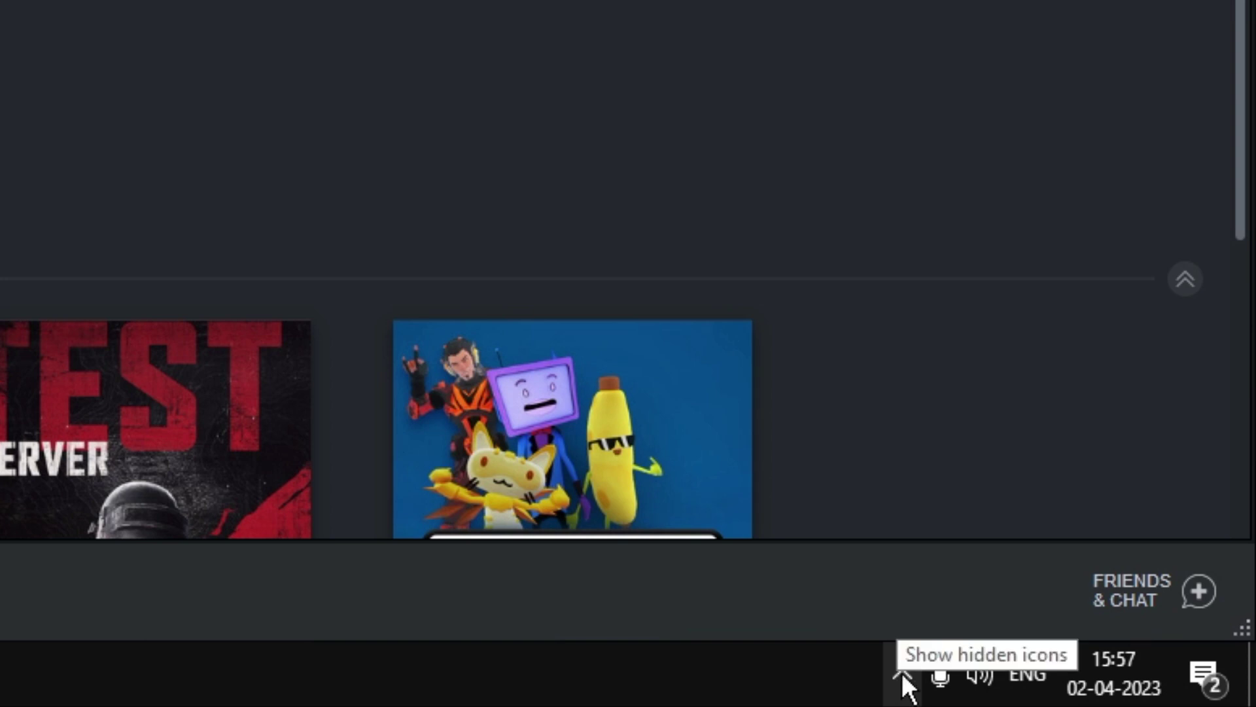
# - Examine the background apps hidden in the Windows notification area and the Riot Client's exit option
pyautogui.click(902, 673)
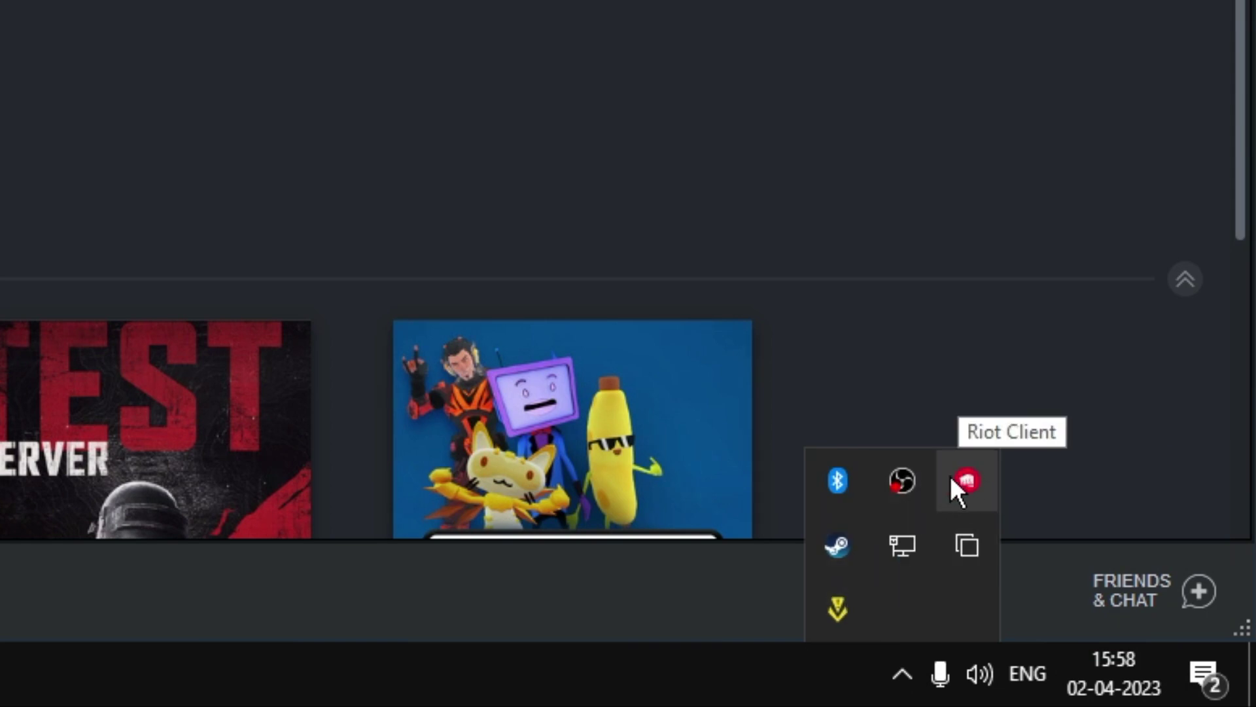
pyautogui.rightClick(967, 480)
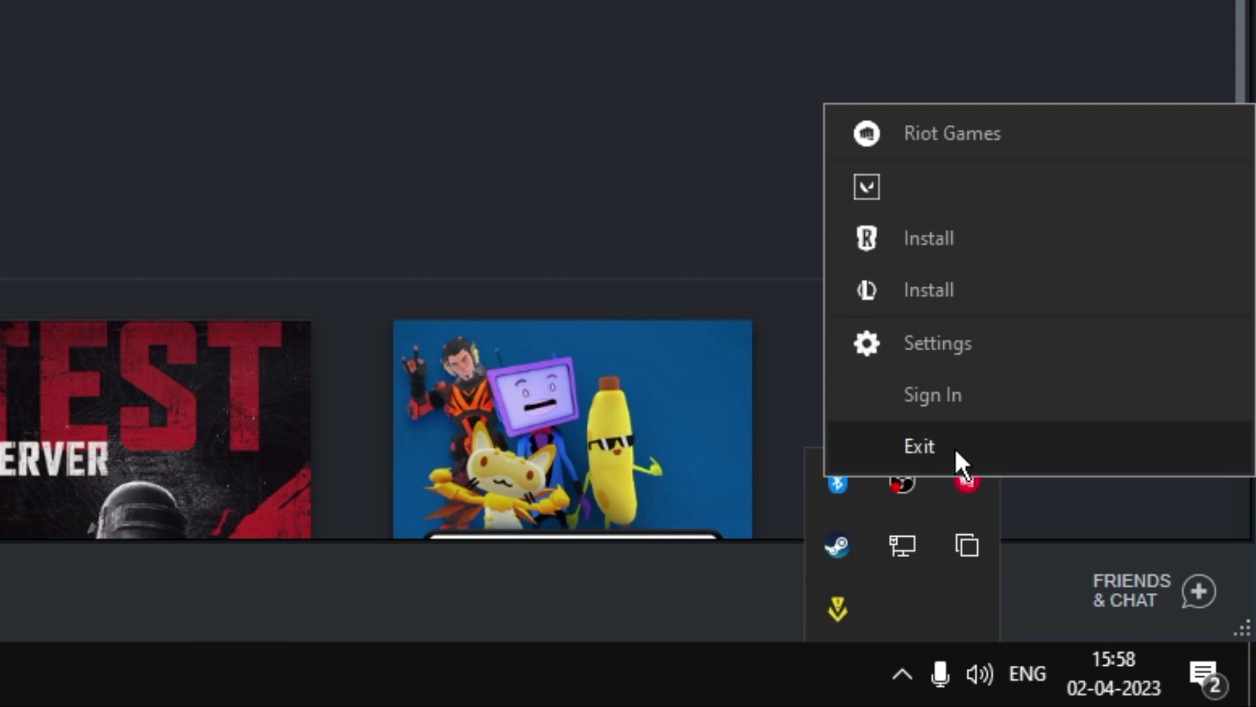
pyautogui.click(616, 658)
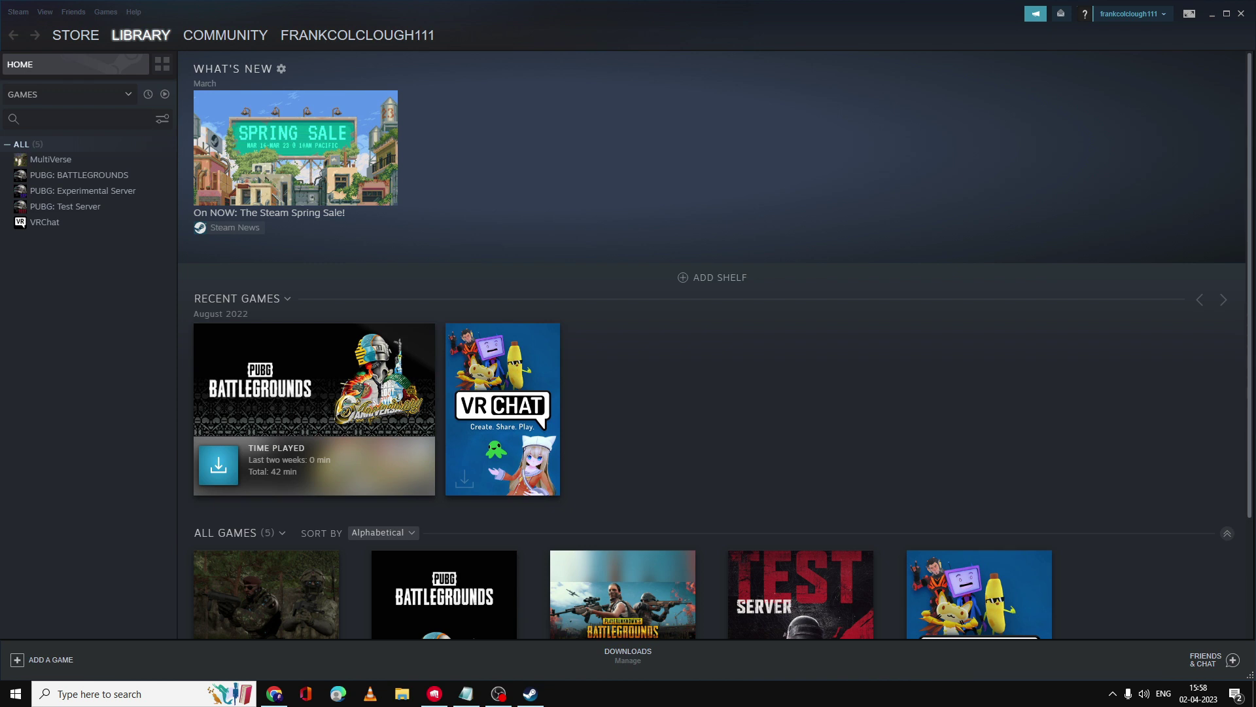
# - Open Windows Task Manager and show the detailed list of running processes
pyautogui.rightClick(20, 695)
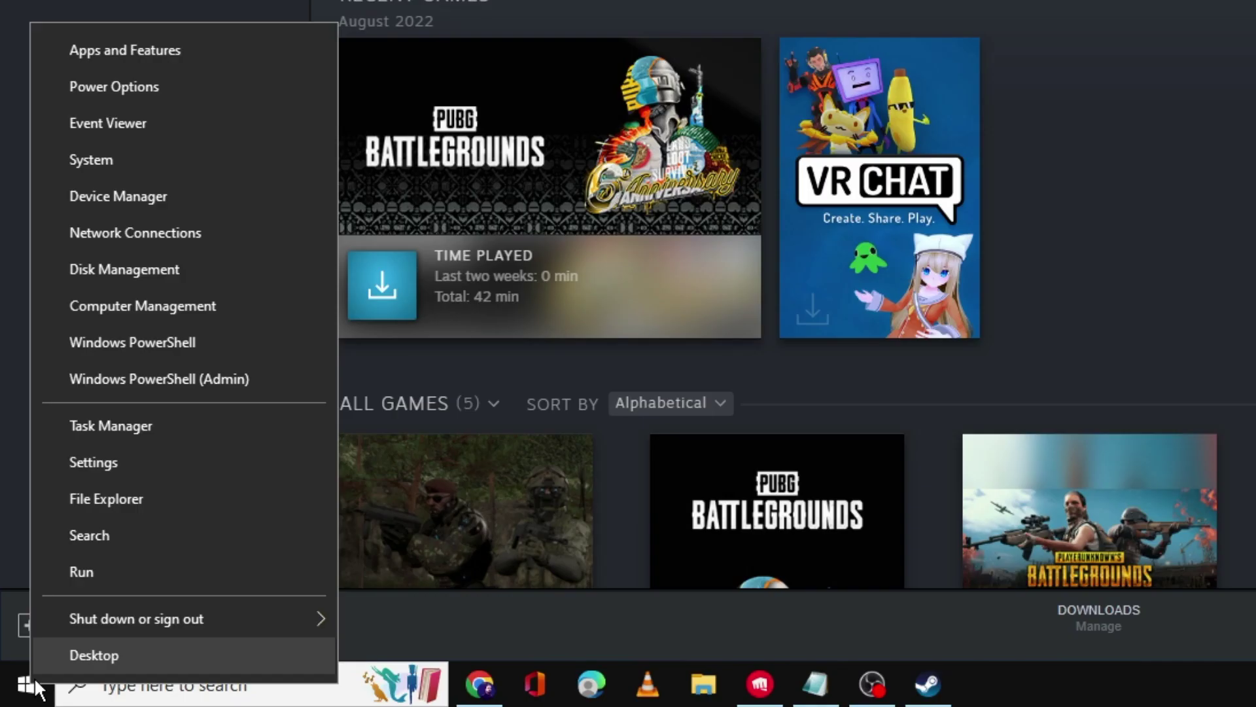
pyautogui.click(127, 425)
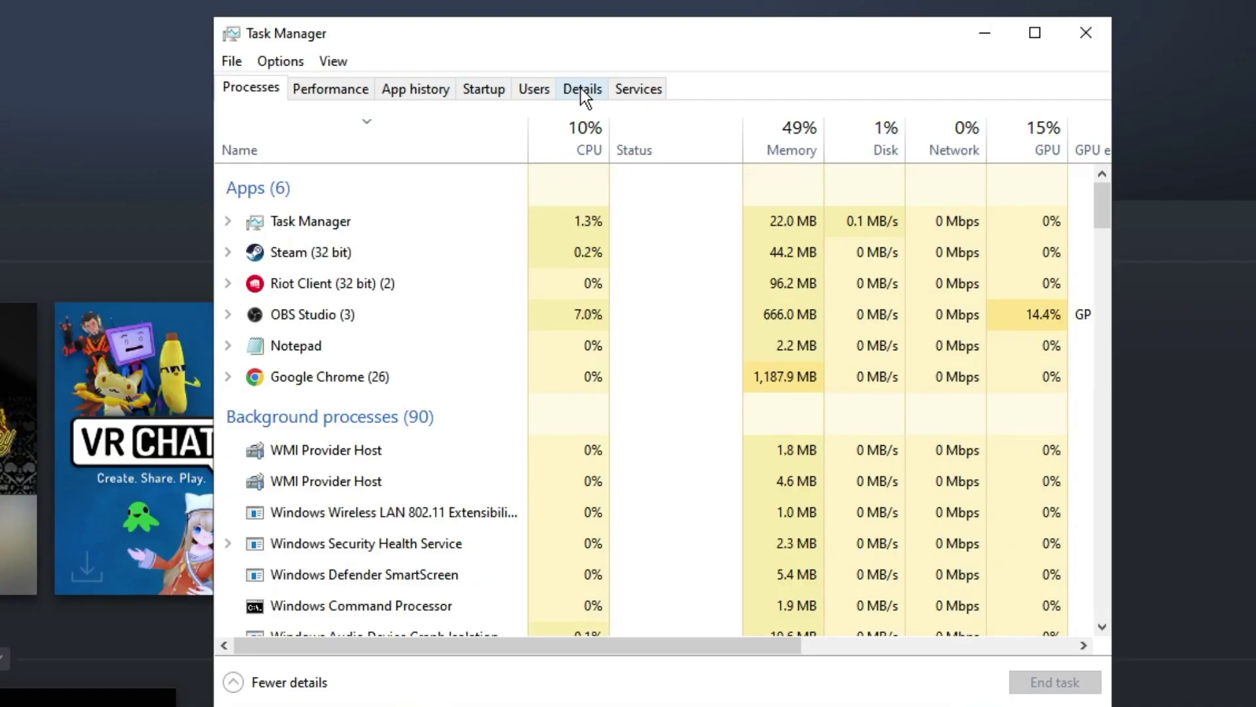
pyautogui.click(753, 197)
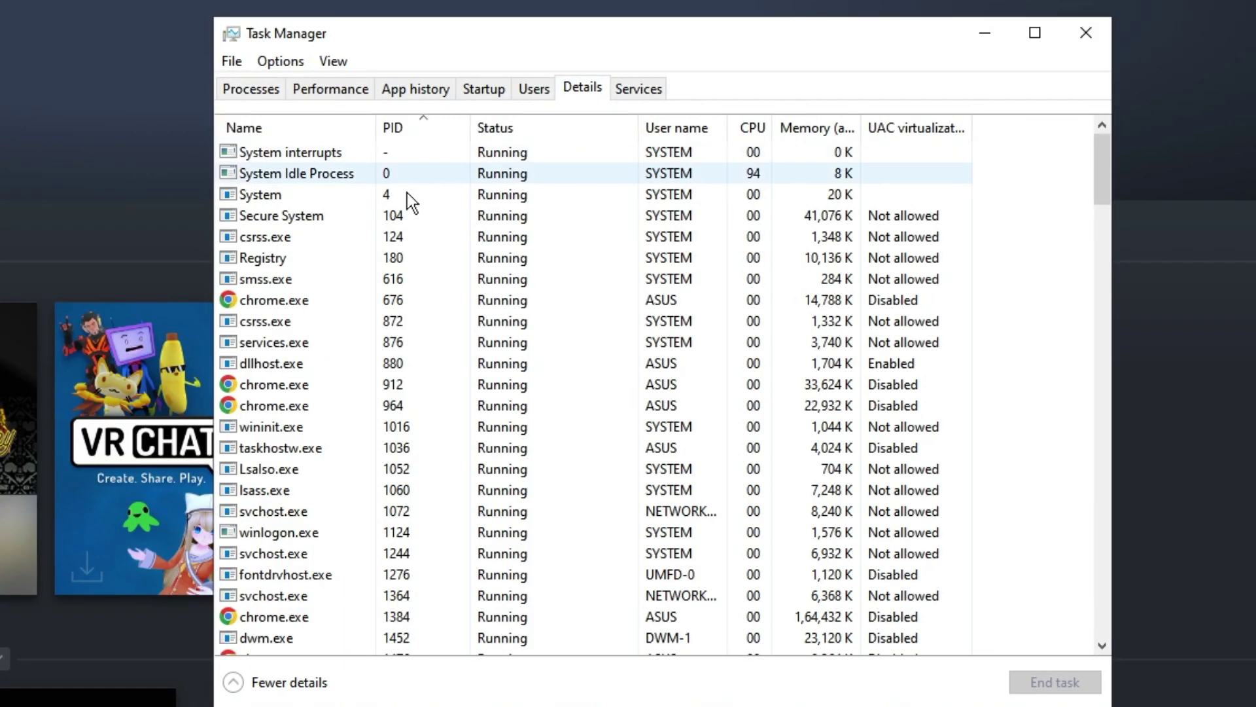
# - Set the priority of the steamwebhelper.exe process to Realtime and minimise Task Manager
pyautogui.scroll(-15, 312, 307)
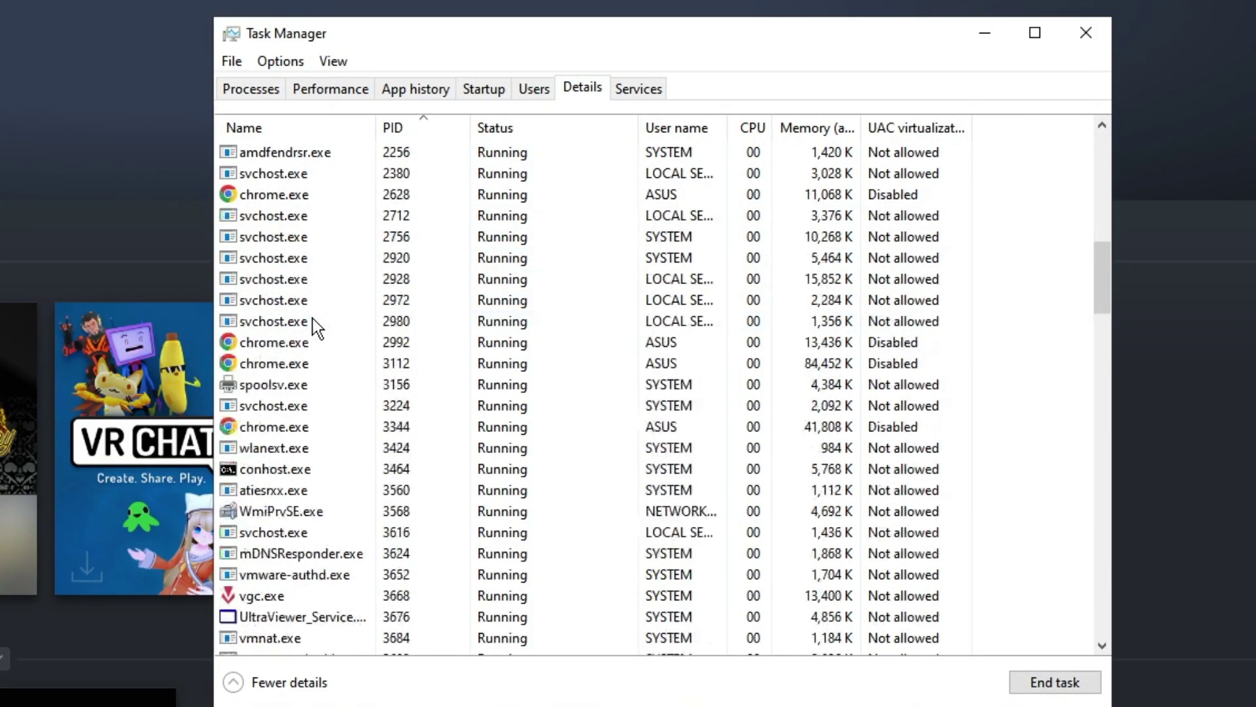
pyautogui.scroll(-11, 312, 321)
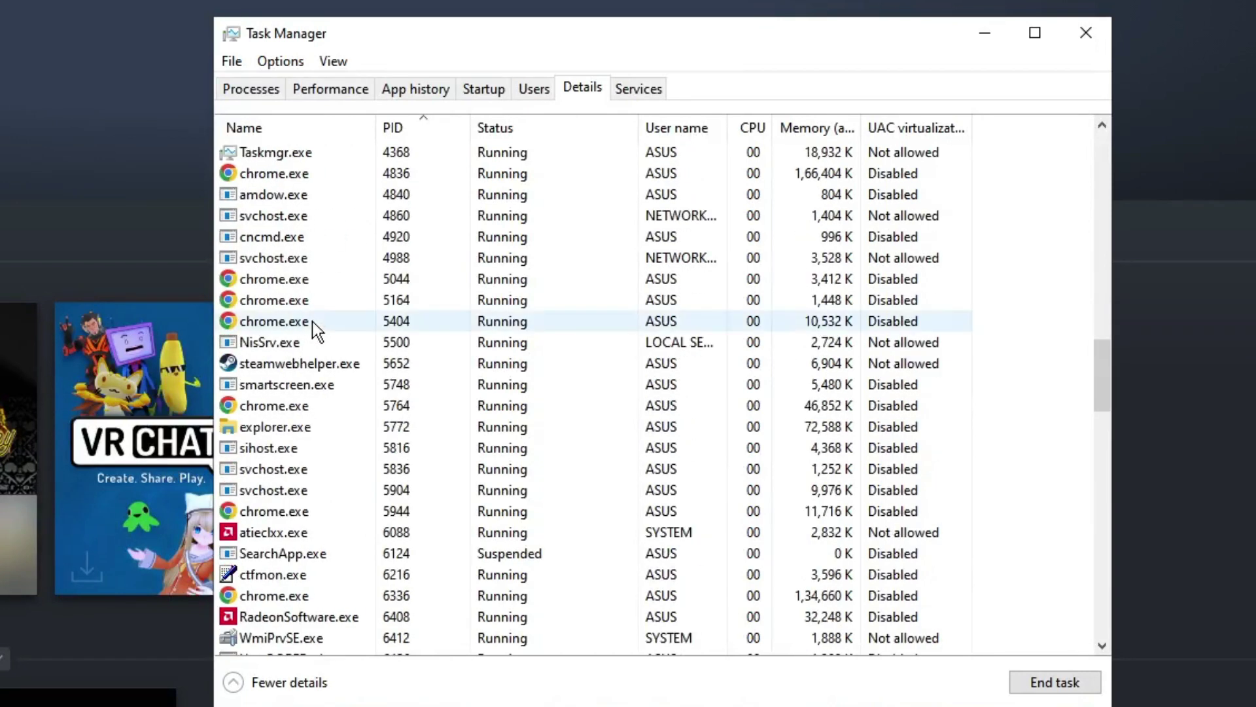
pyautogui.click(316, 368)
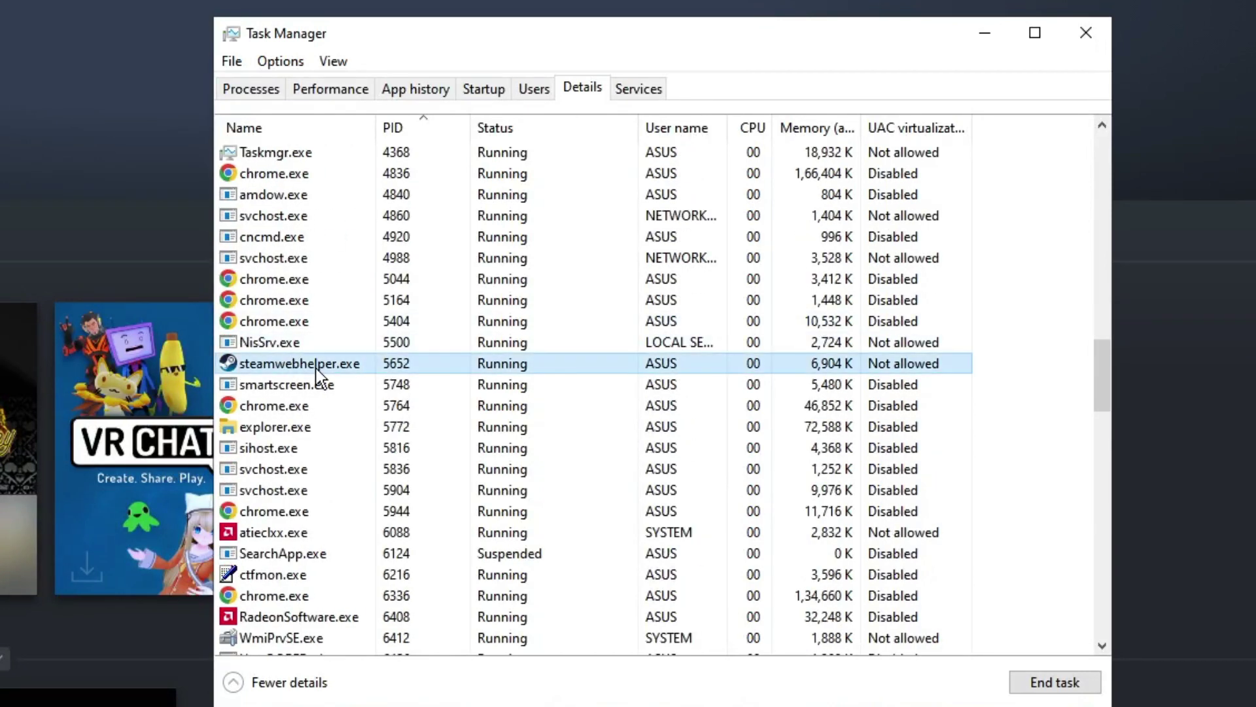
pyautogui.rightClick(316, 364)
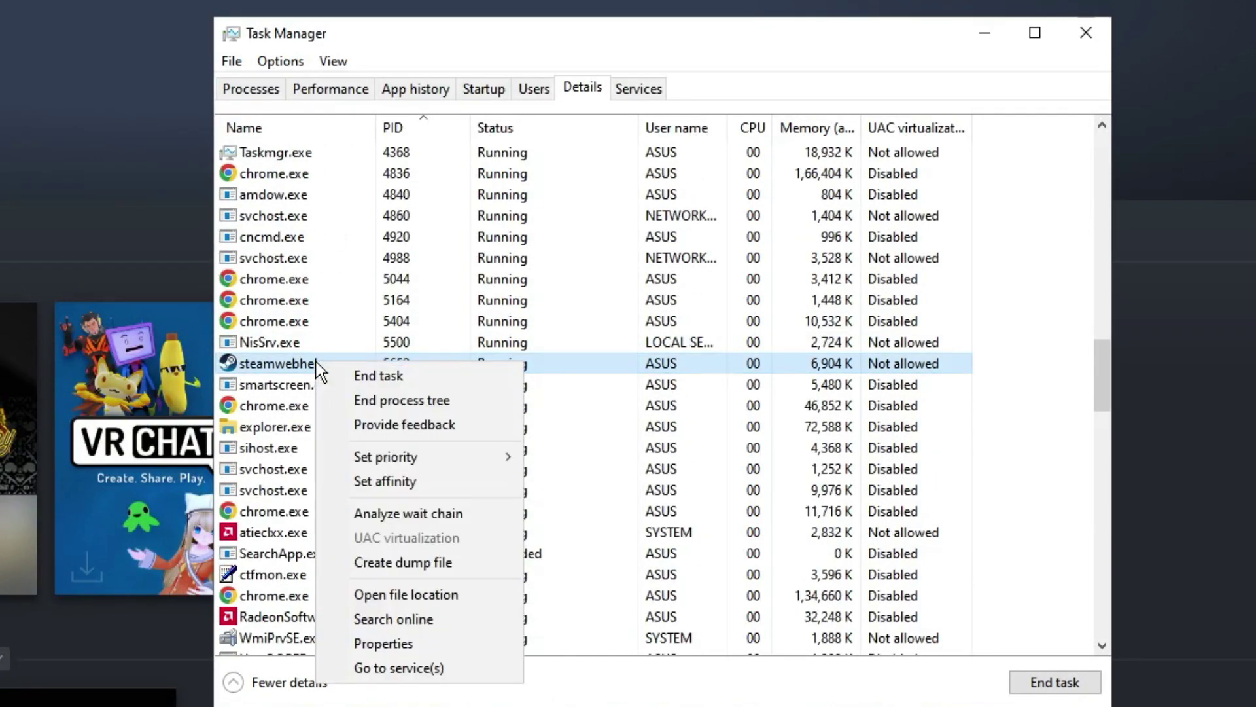
pyautogui.moveTo(383, 453)
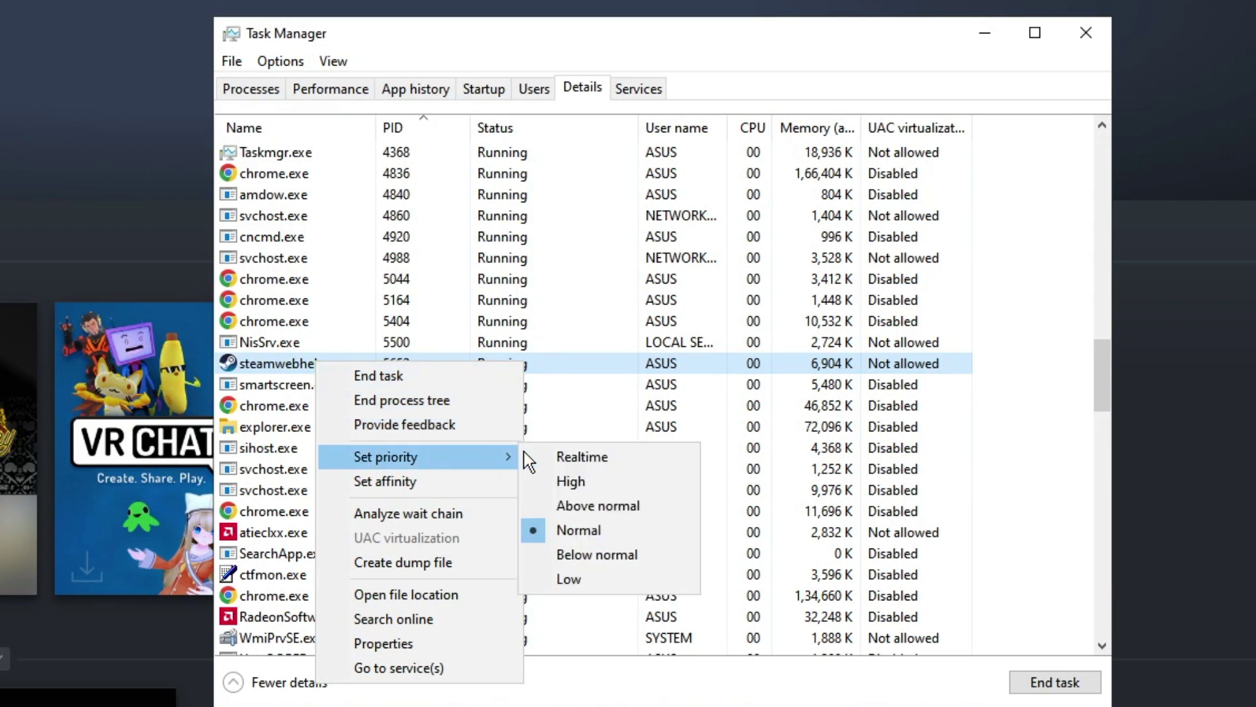
pyautogui.click(573, 454)
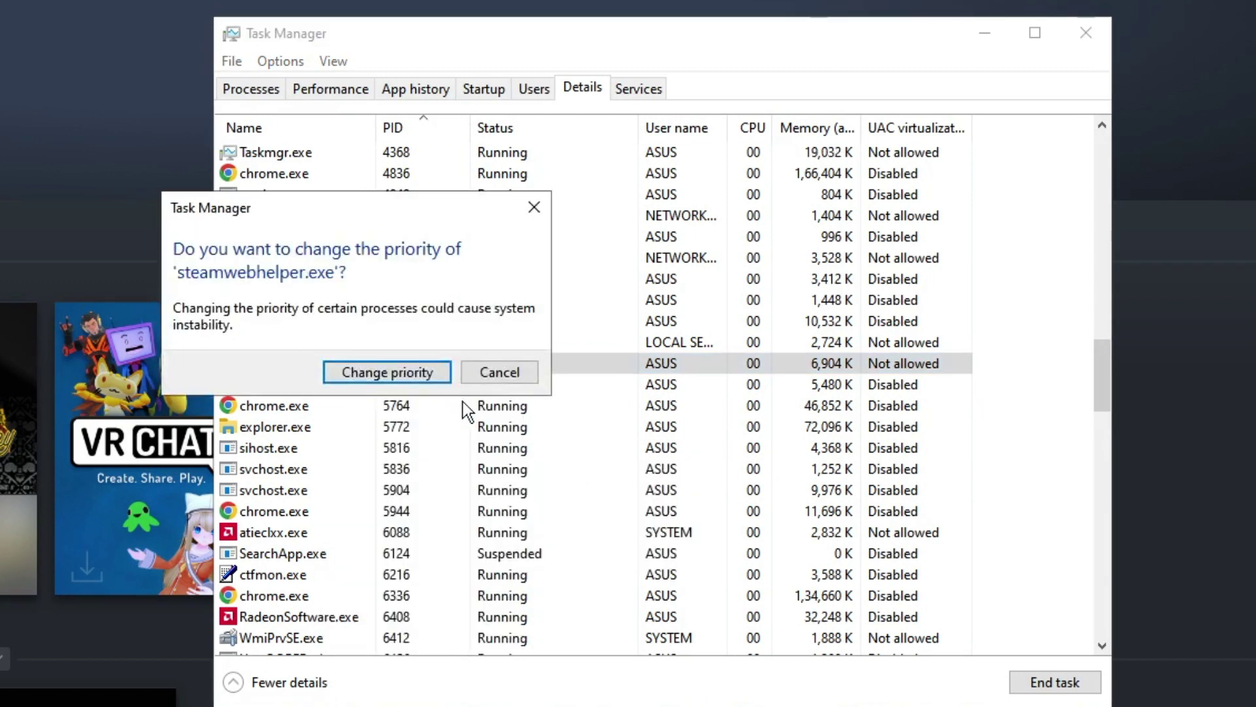
pyautogui.click(400, 372)
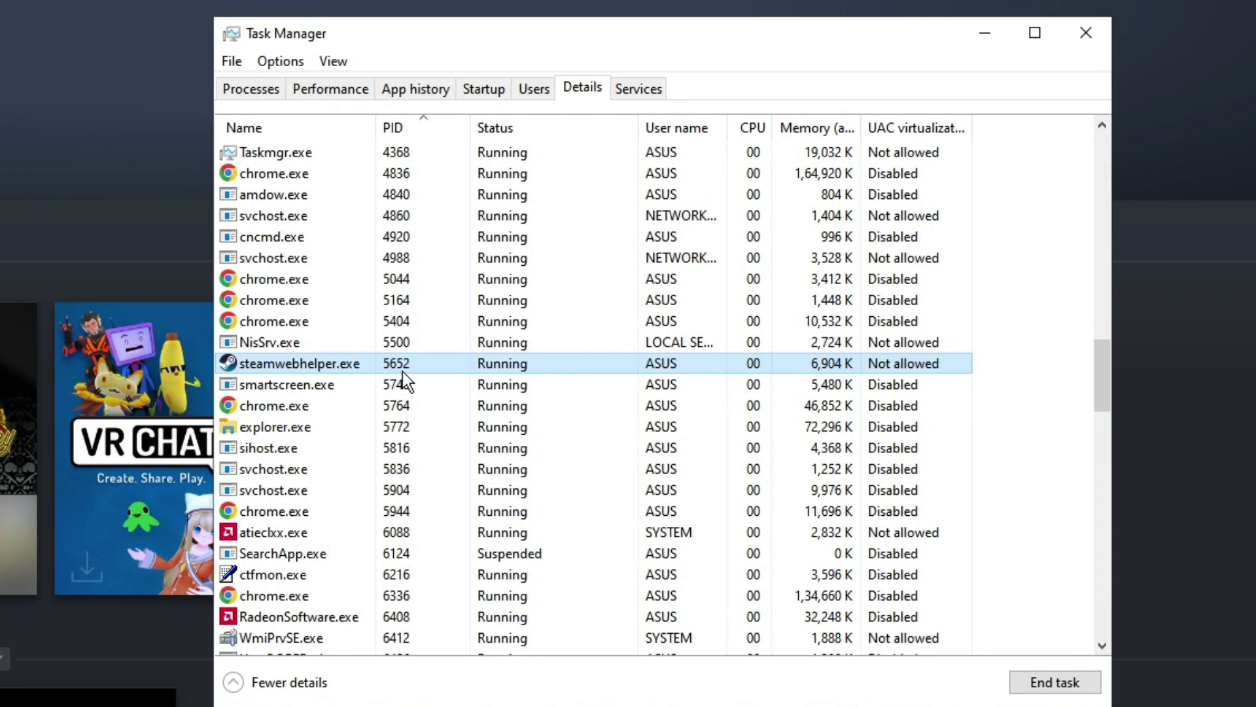
pyautogui.click(993, 37)
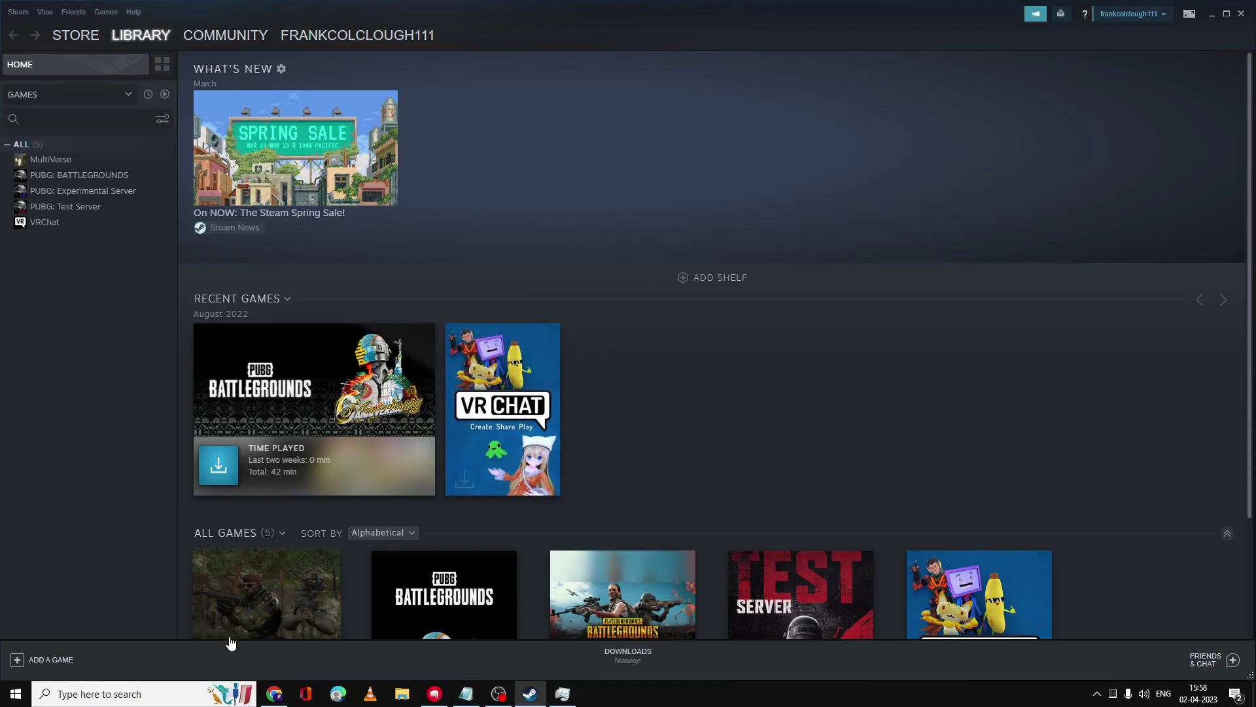
# - Find the Windows Firewall & network protection settings and turn off the firewall, starting from the domain network
pyautogui.click(178, 696)
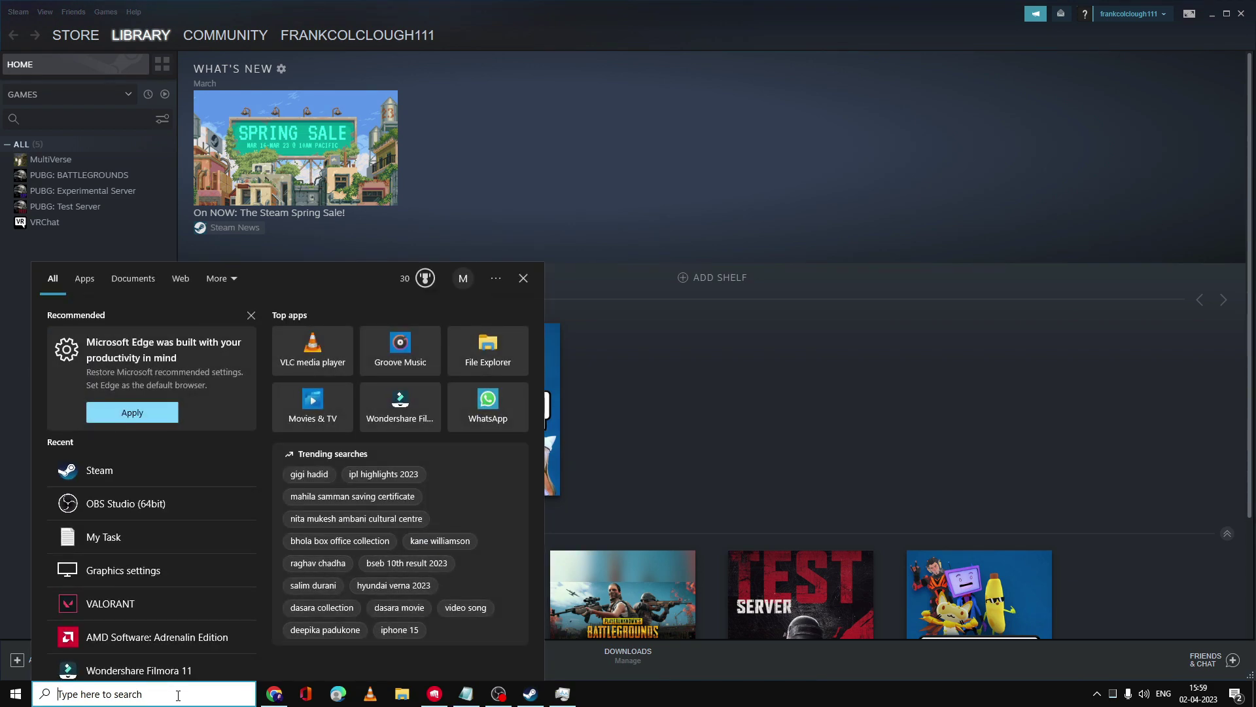
pyautogui.write('firewa')
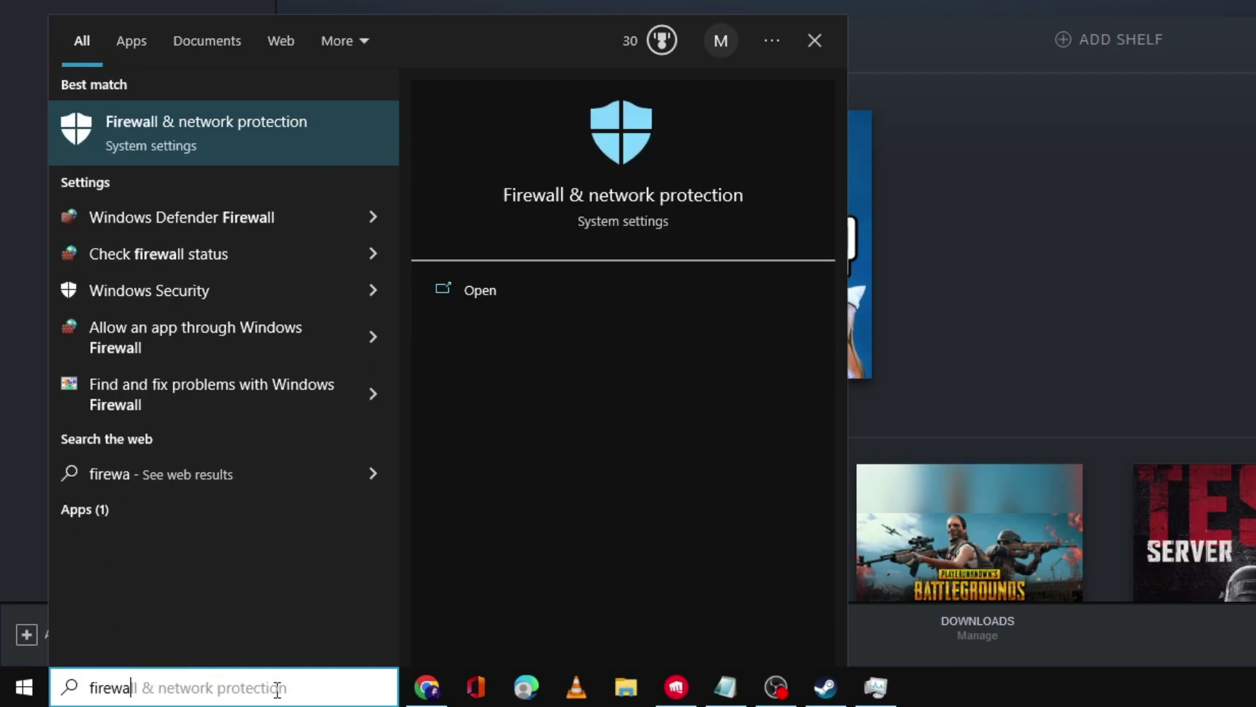
pyautogui.write('ll')
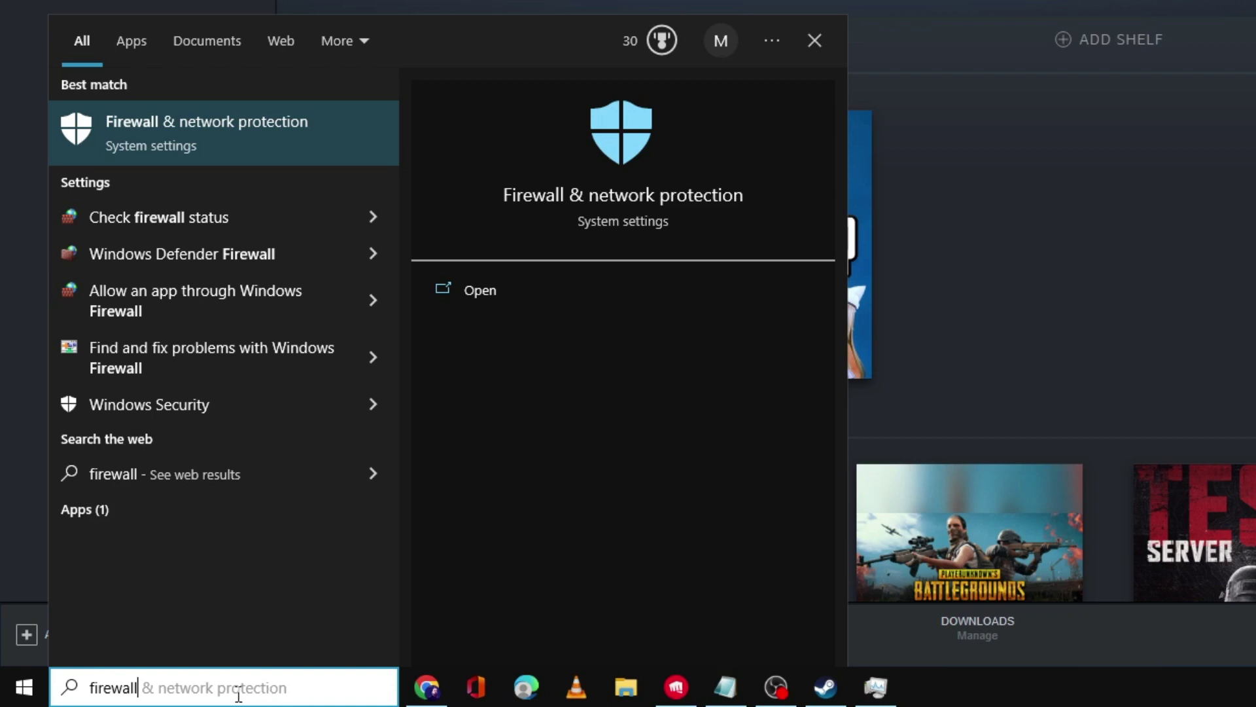
pyautogui.click(212, 131)
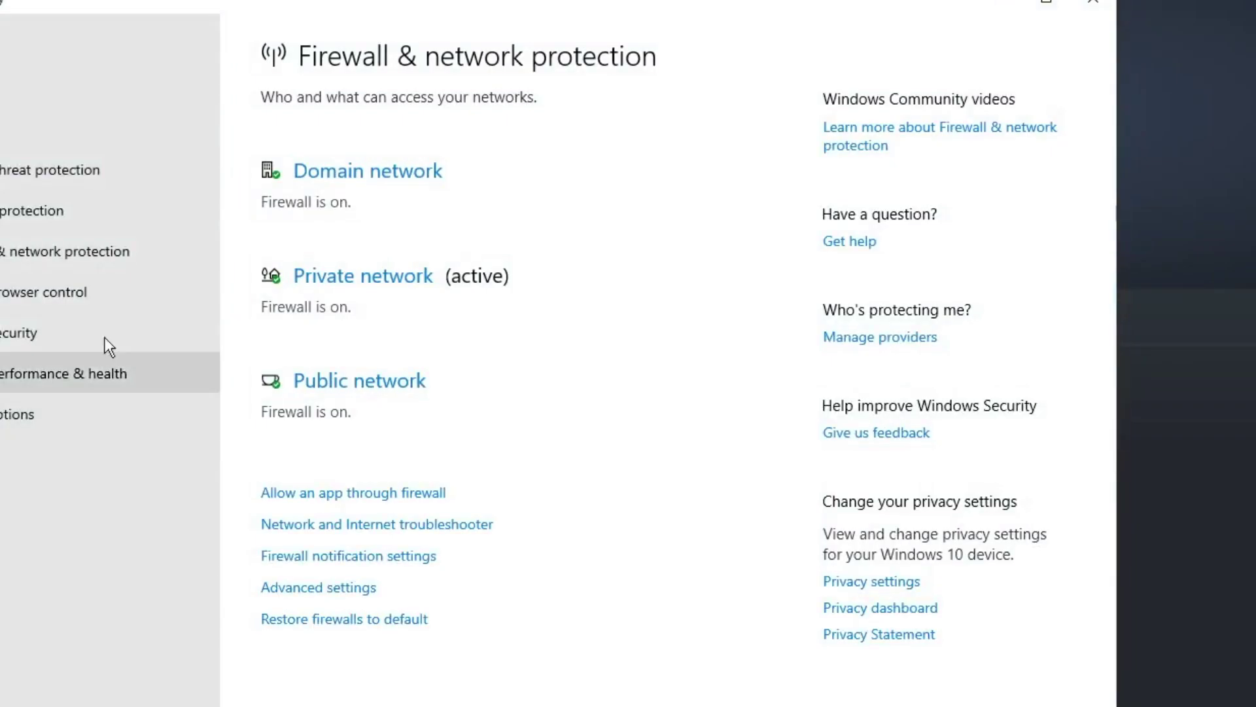
pyautogui.click(357, 173)
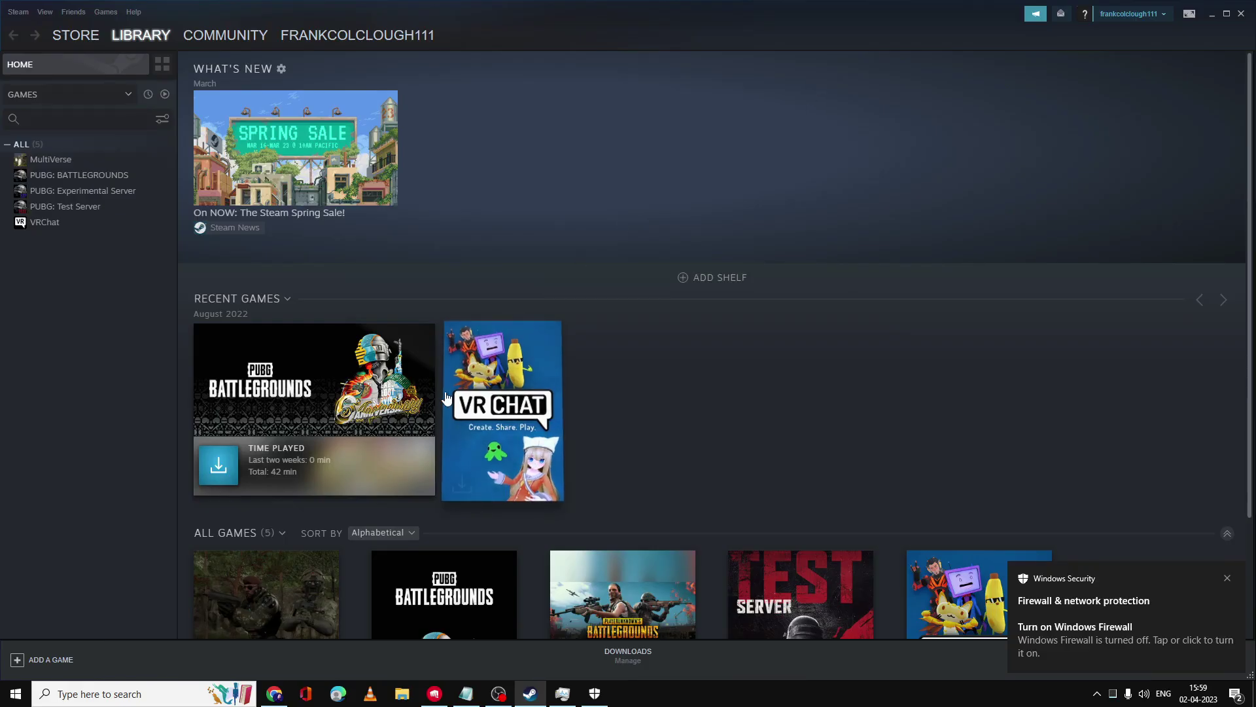
# - Open the Downloads section of the Steam settings
pyautogui.moveTo(446, 389)
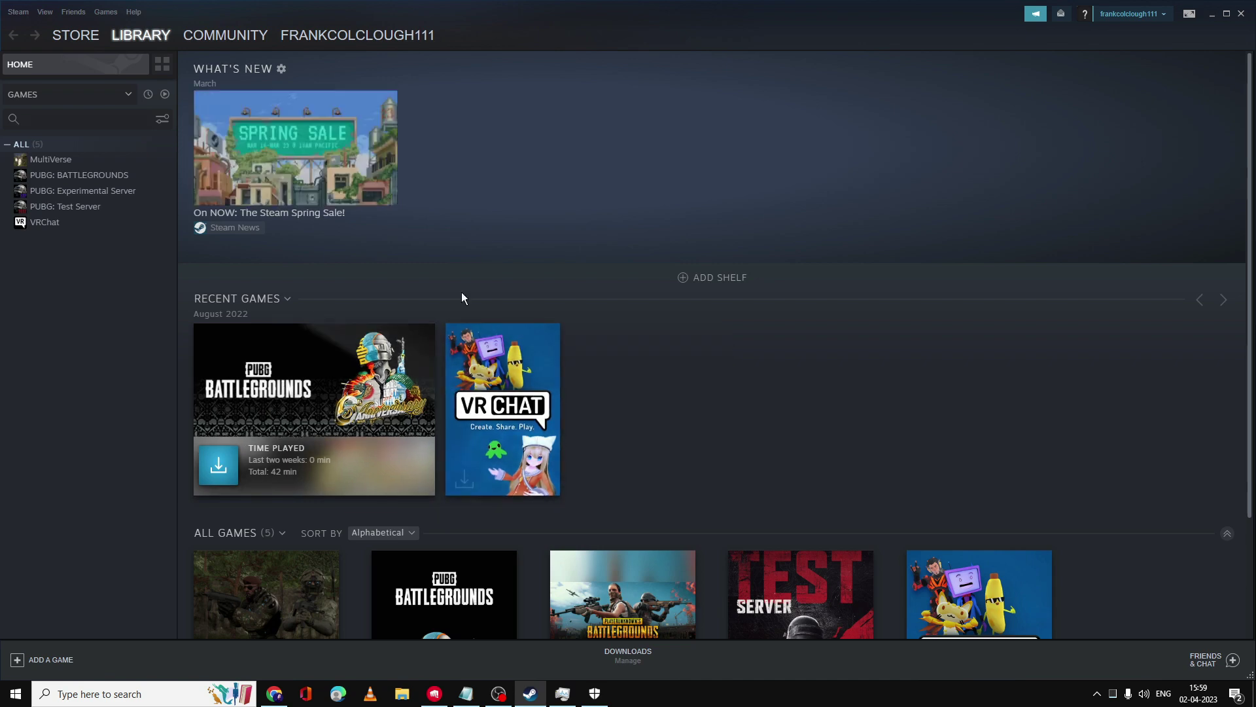
pyautogui.click(370, 228)
pyautogui.click(495, 30)
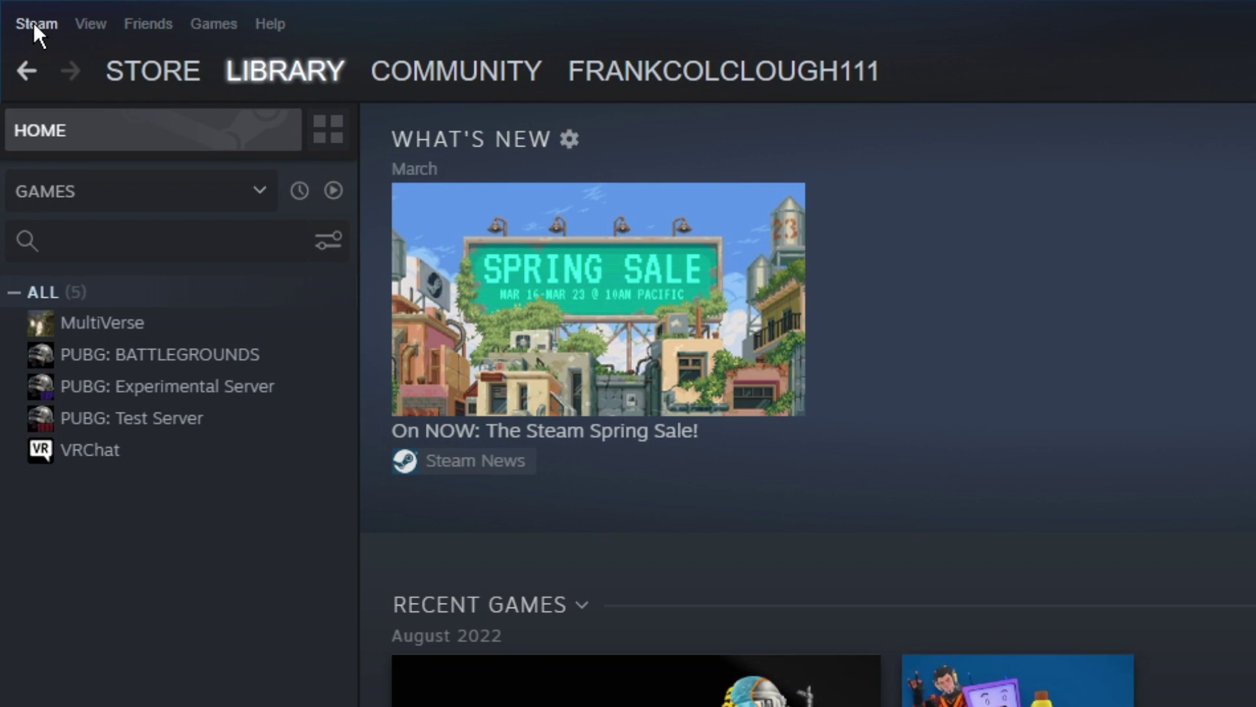
pyautogui.click(34, 24)
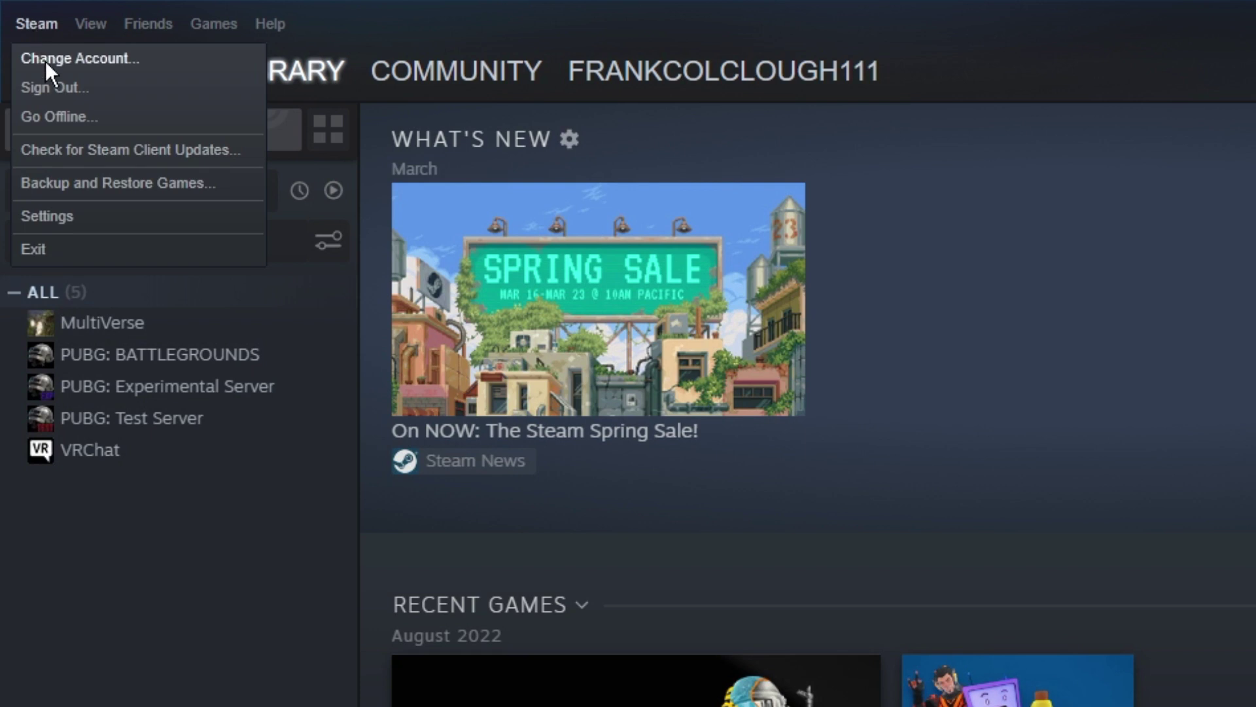
pyautogui.click(75, 216)
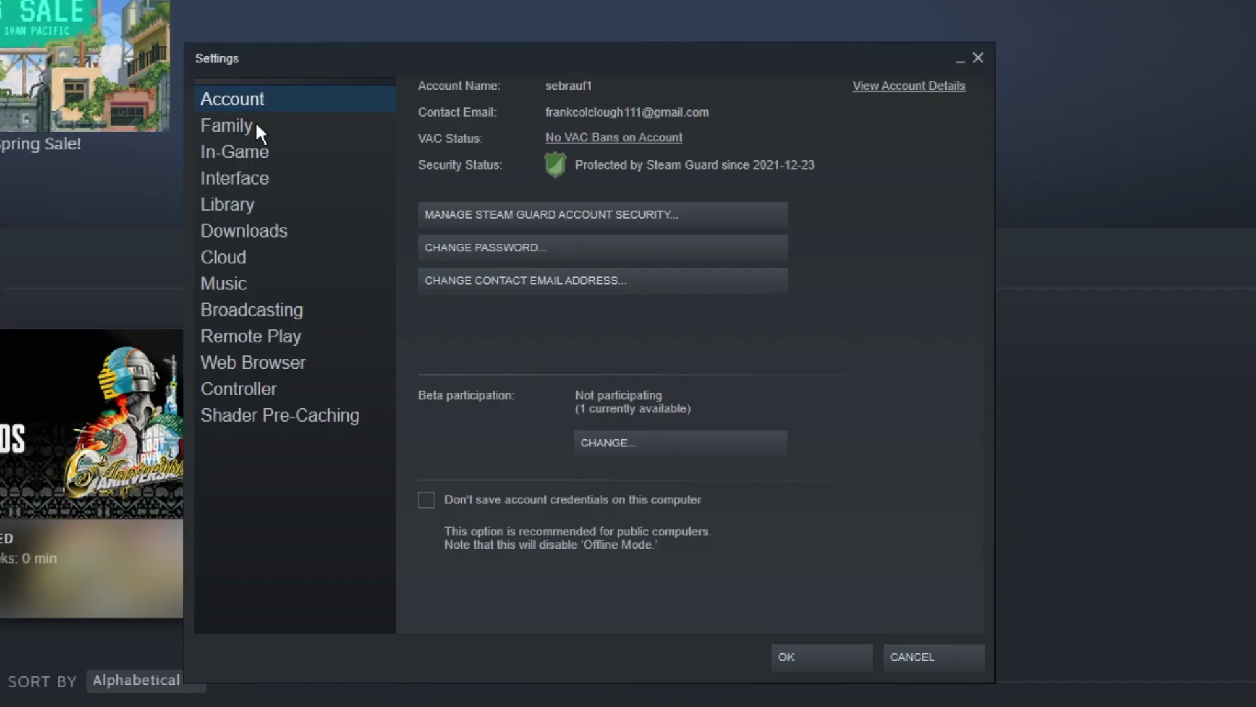
pyautogui.click(263, 242)
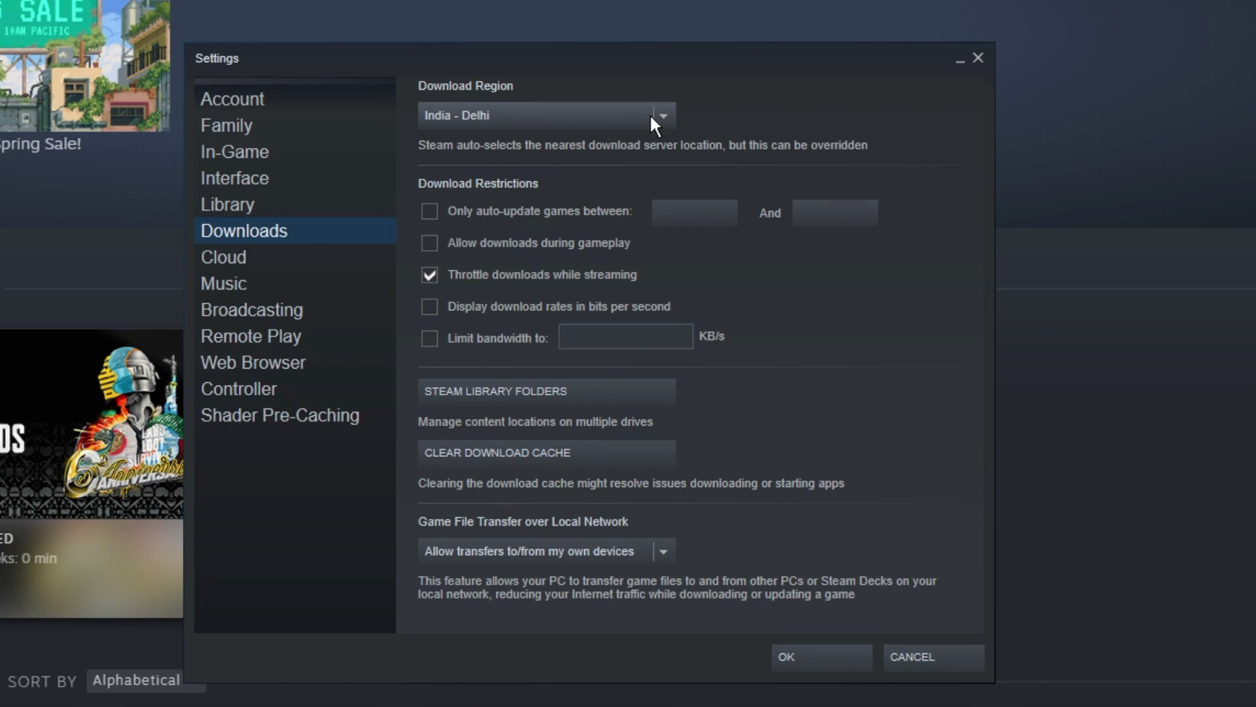
# - Browse the available download regions without choosing a different one
pyautogui.click(631, 117)
pyautogui.scroll(-1, 497, 190)
pyautogui.scroll(-8, 497, 190)
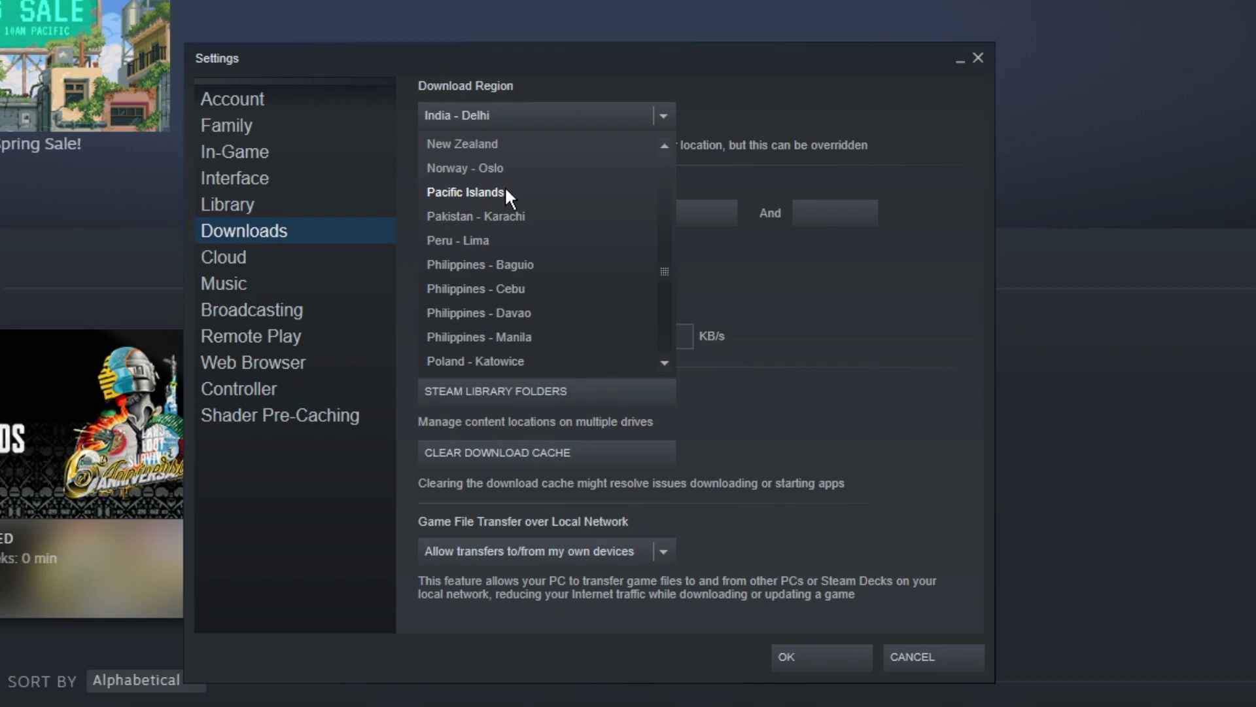
pyautogui.click(540, 84)
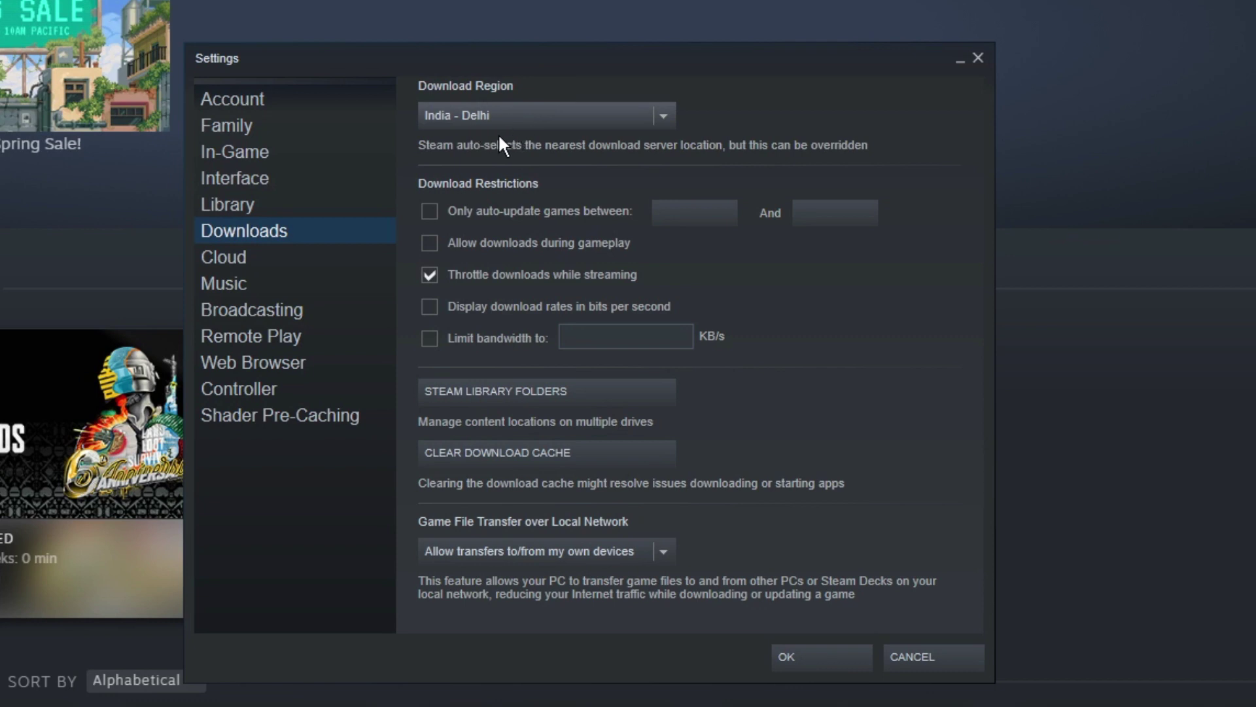
# - Disable throttling of downloads while streaming and clear Steam's local download cache
pyautogui.moveTo(473, 275)
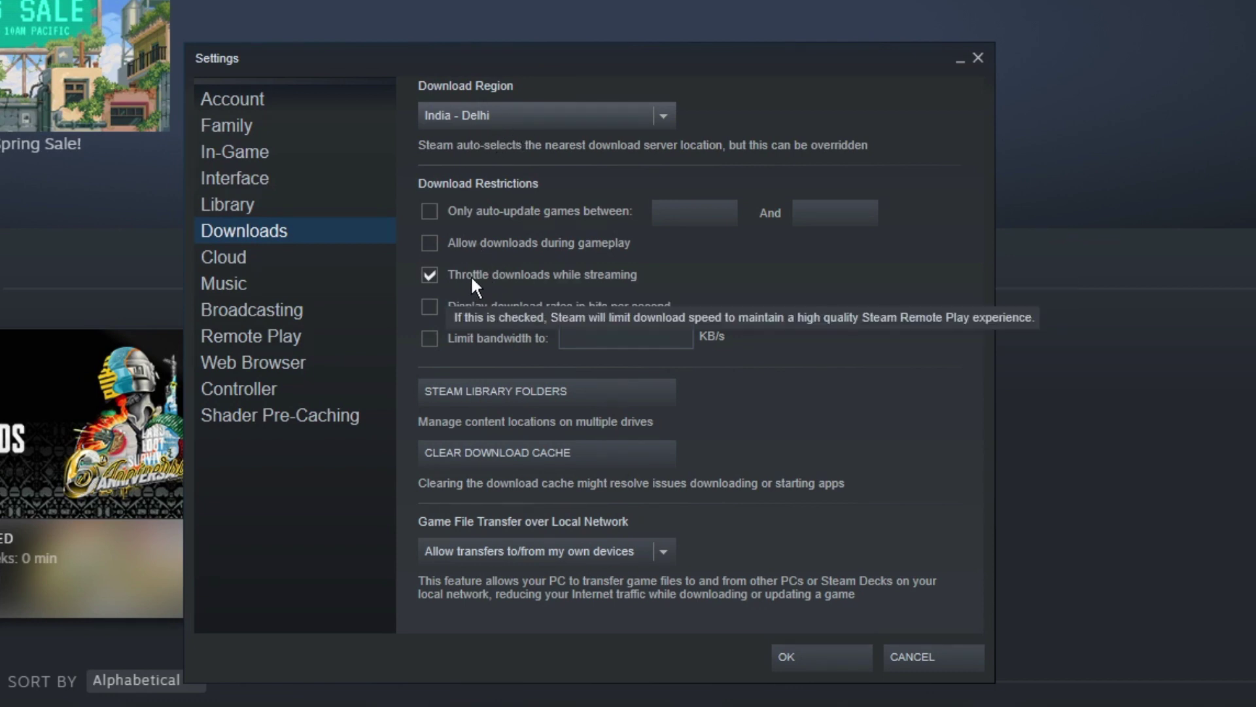
pyautogui.click(430, 275)
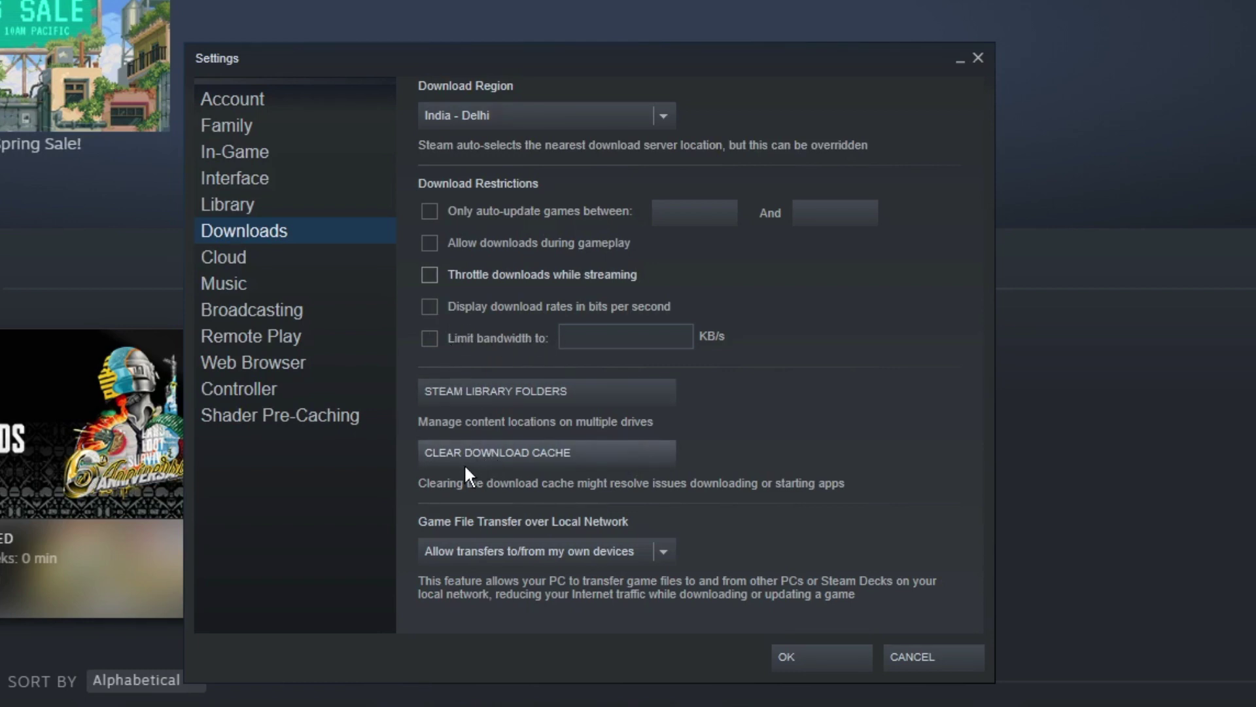
pyautogui.click(522, 450)
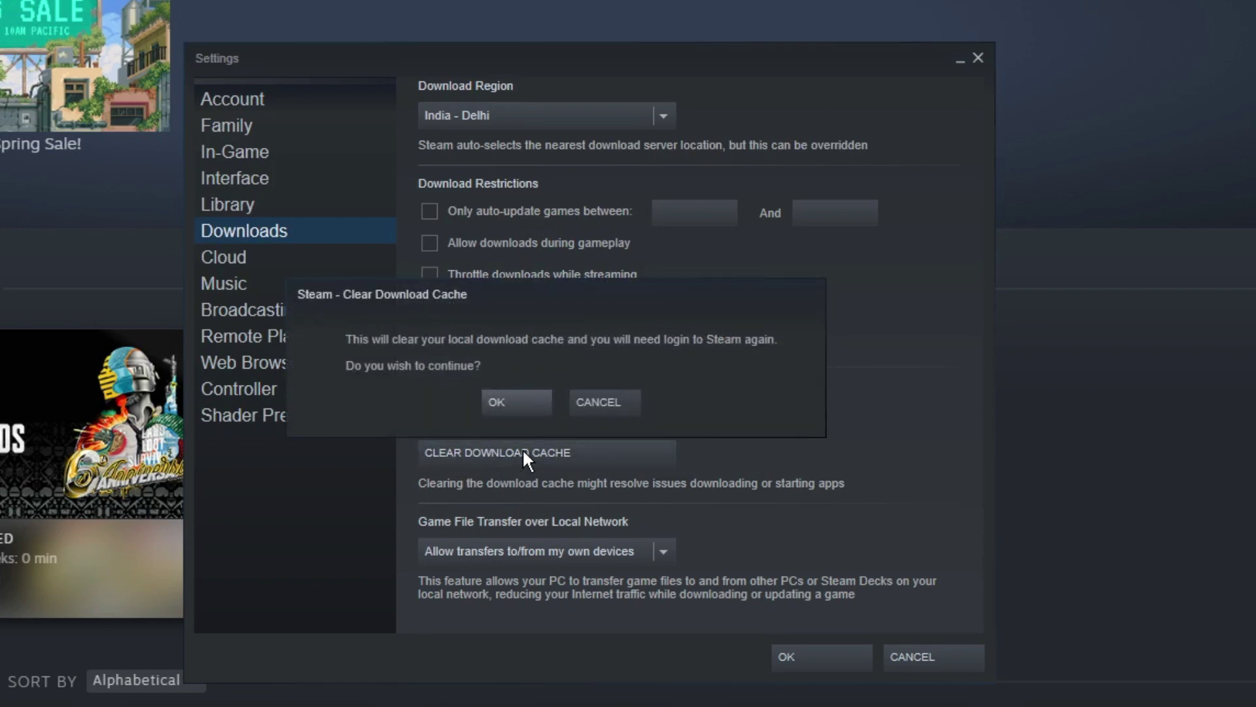
pyautogui.click(519, 401)
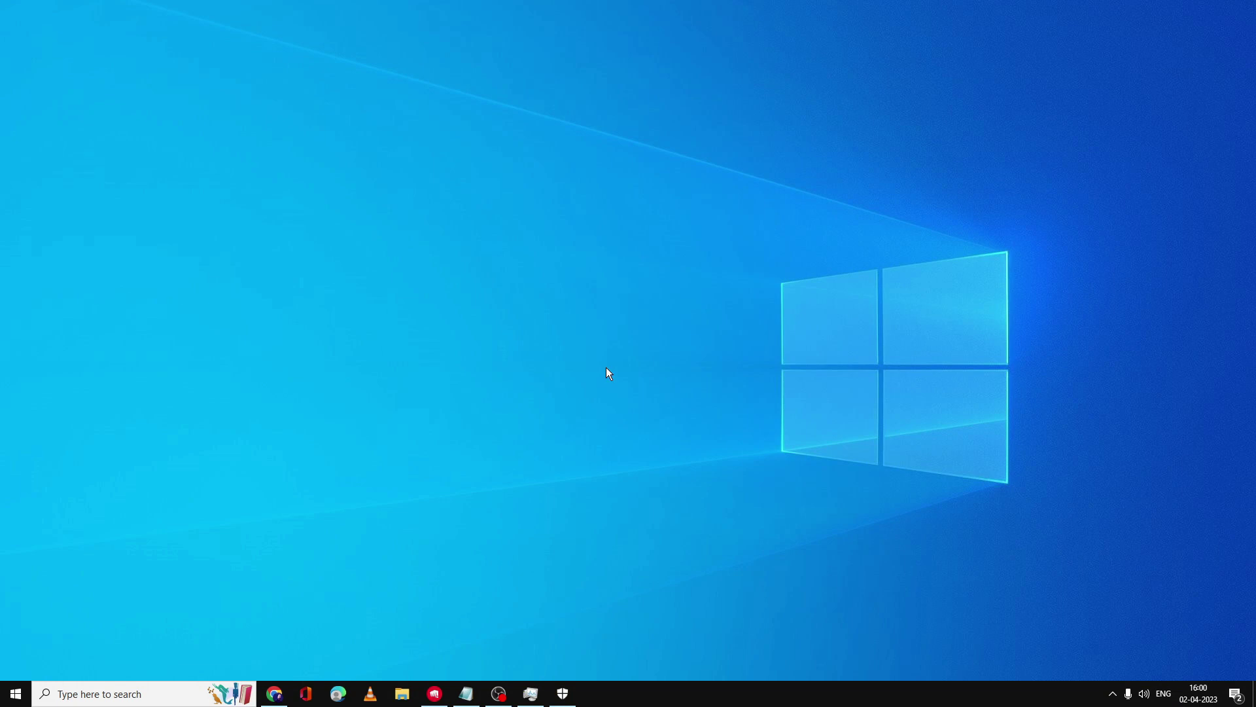